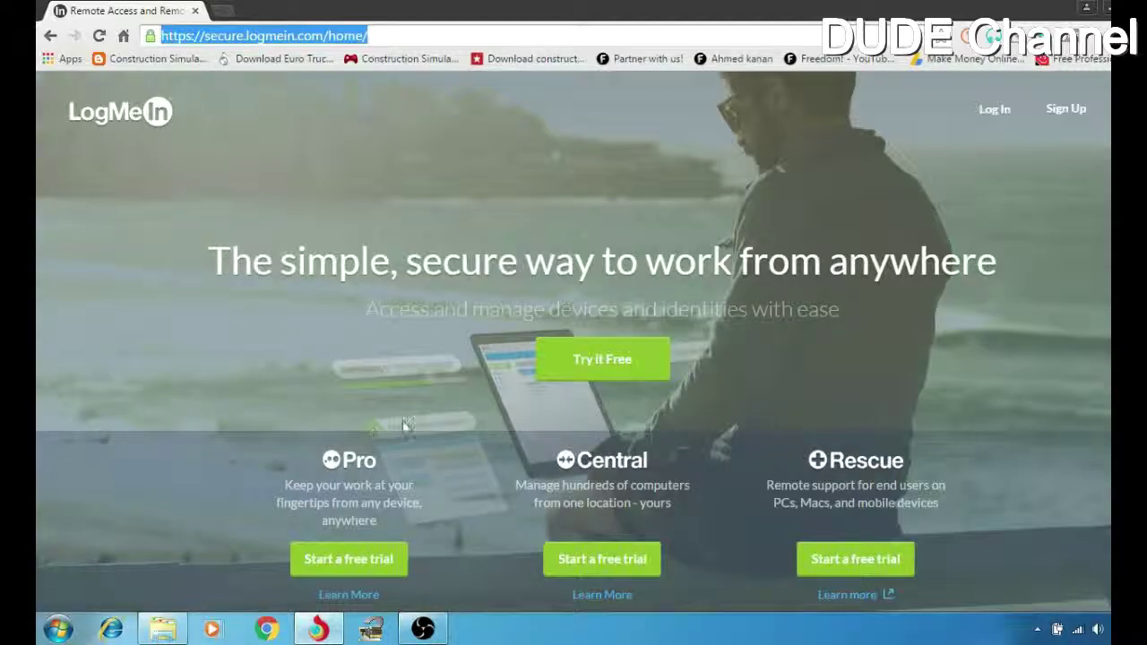
# - Choose Try it Free on the LogMeIn home page to begin free-trial sign-up
pyautogui.click(600, 363)
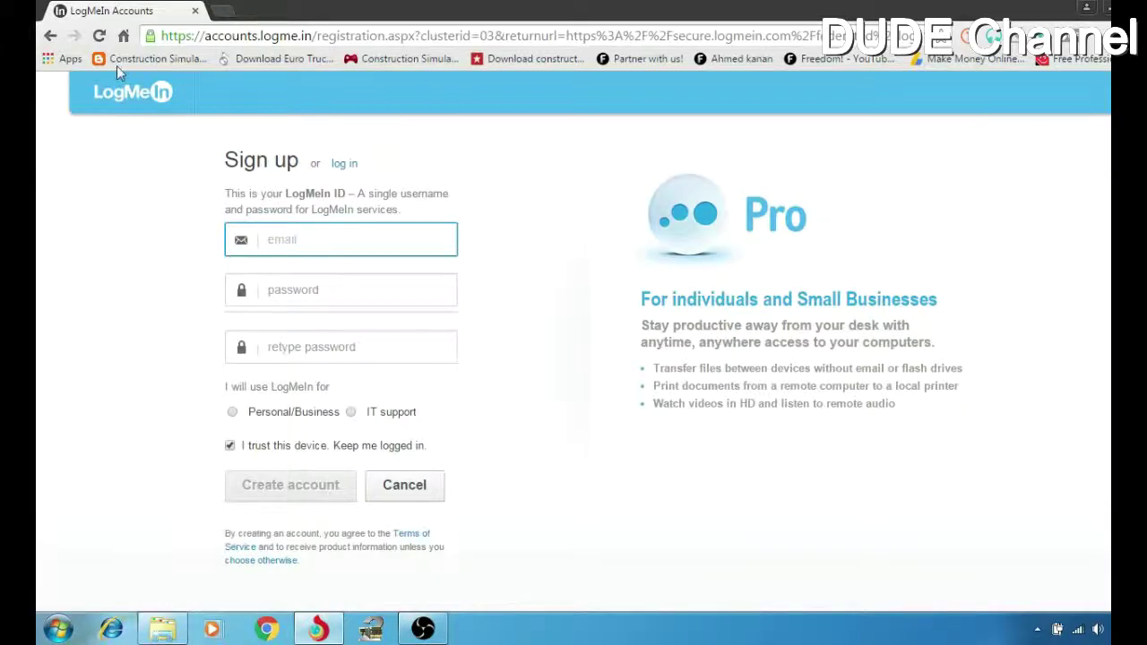
# - Return to the home page, open Log In, and enter the saved account e-mail and password
pyautogui.click(118, 89)
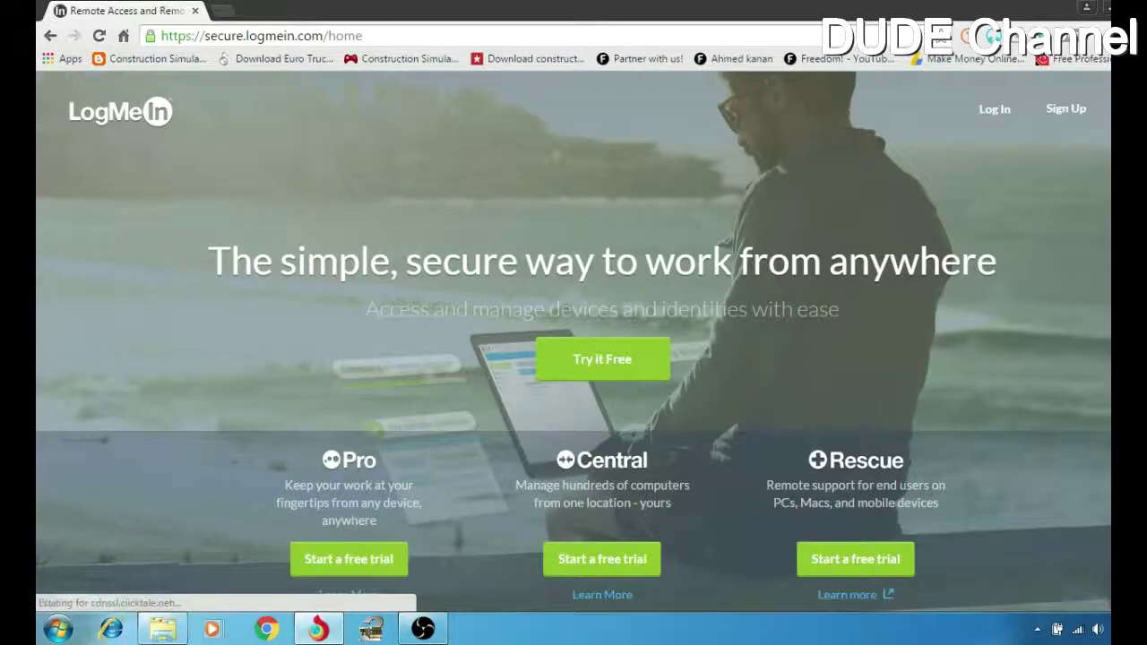
pyautogui.click(1001, 117)
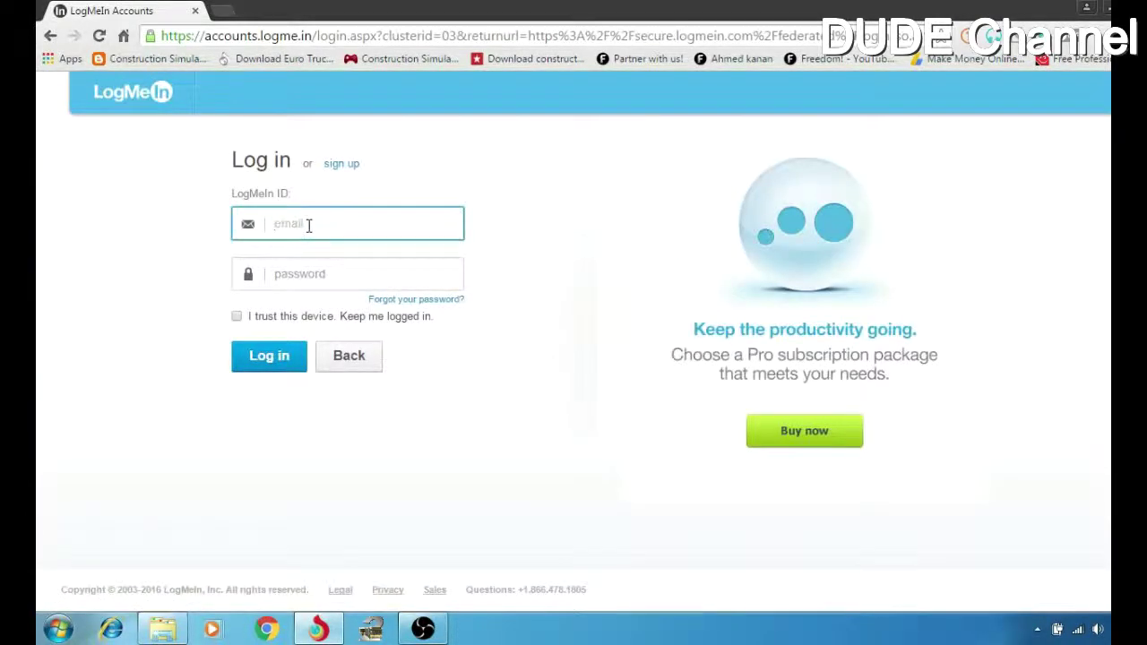
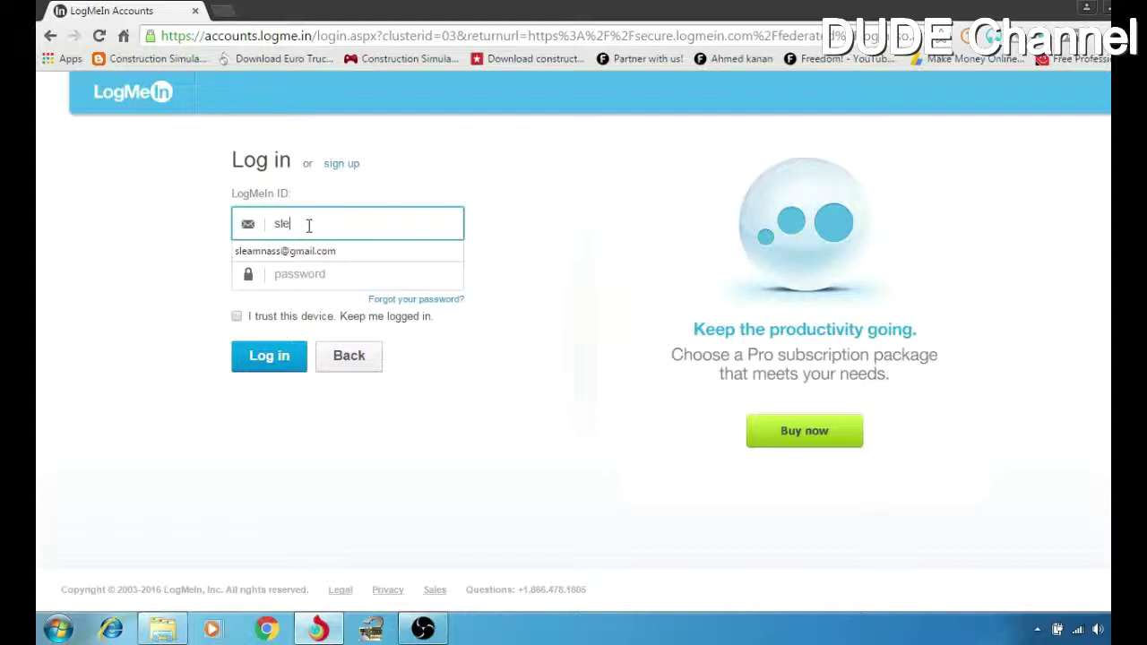
pyautogui.click(313, 251)
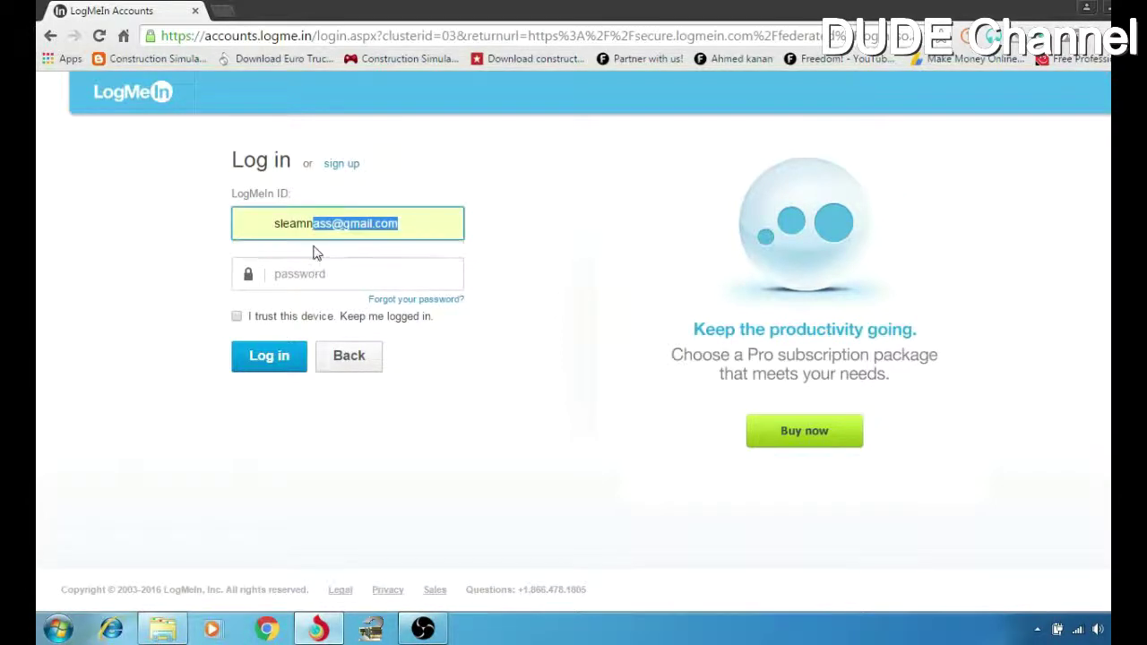
pyautogui.click(313, 274)
pyautogui.write('***')
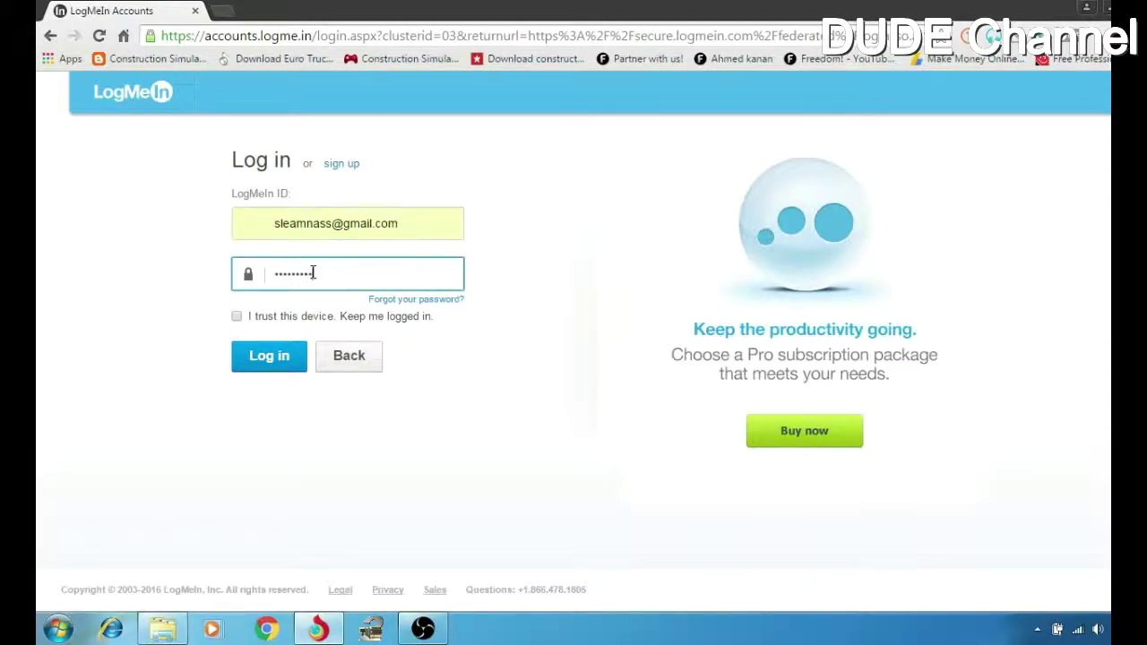
# - Submit the login and decline the browser's offer to save the password
pyautogui.click(266, 357)
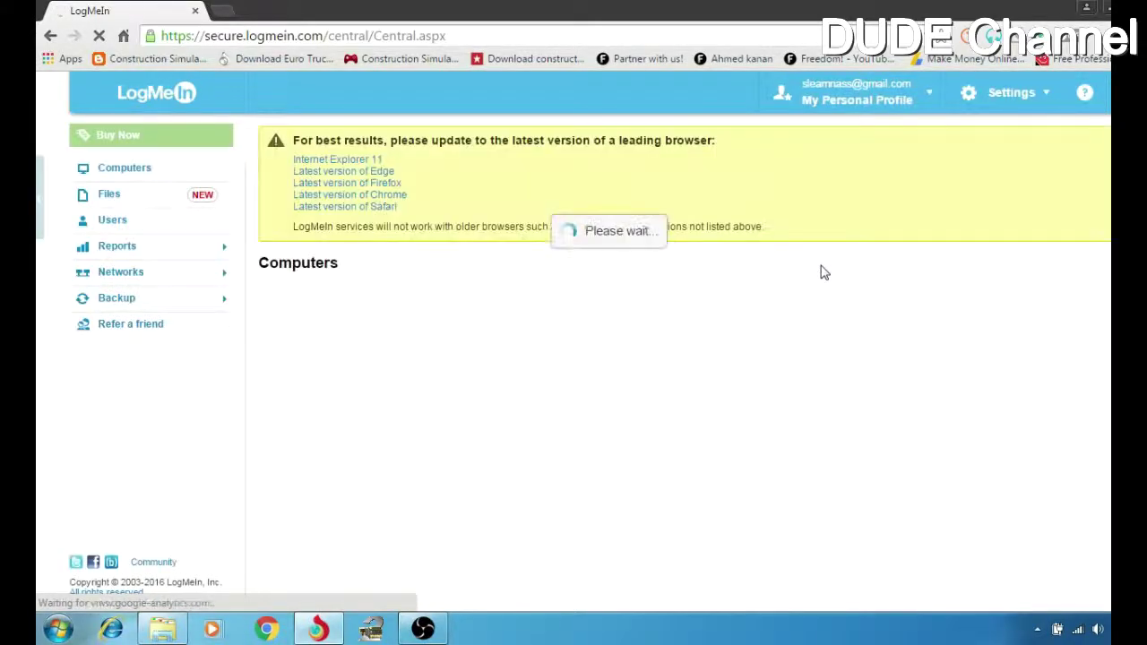
pyautogui.click(869, 132)
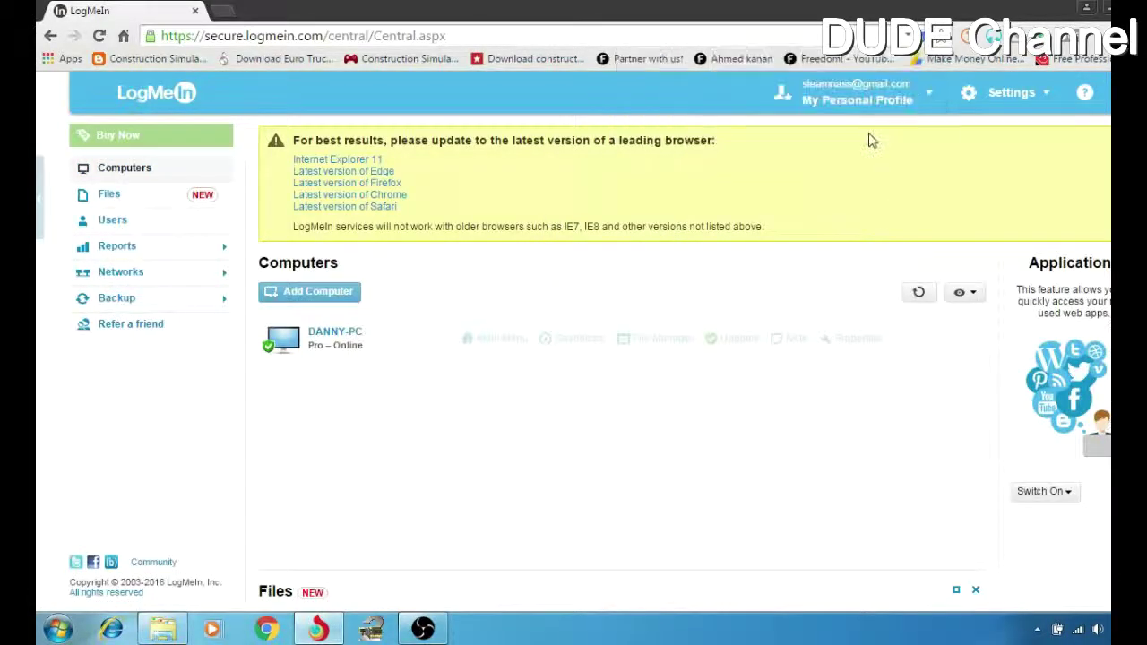
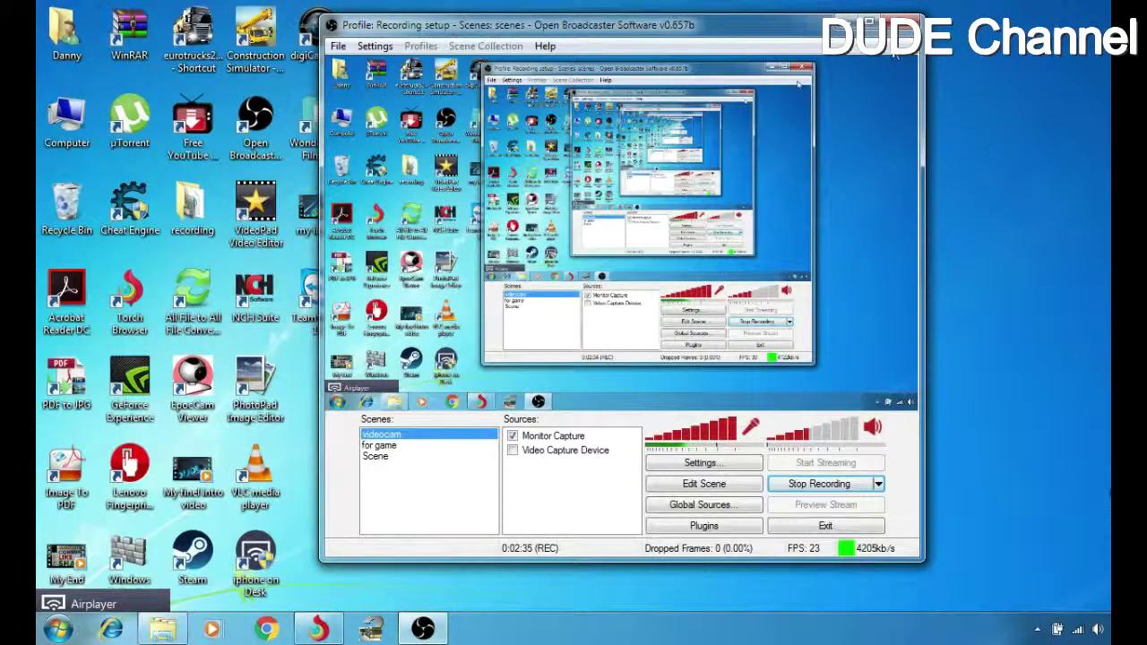
# - Minimize the OBS window so the Windows desktop shows while recording continues
pyautogui.click(846, 25)
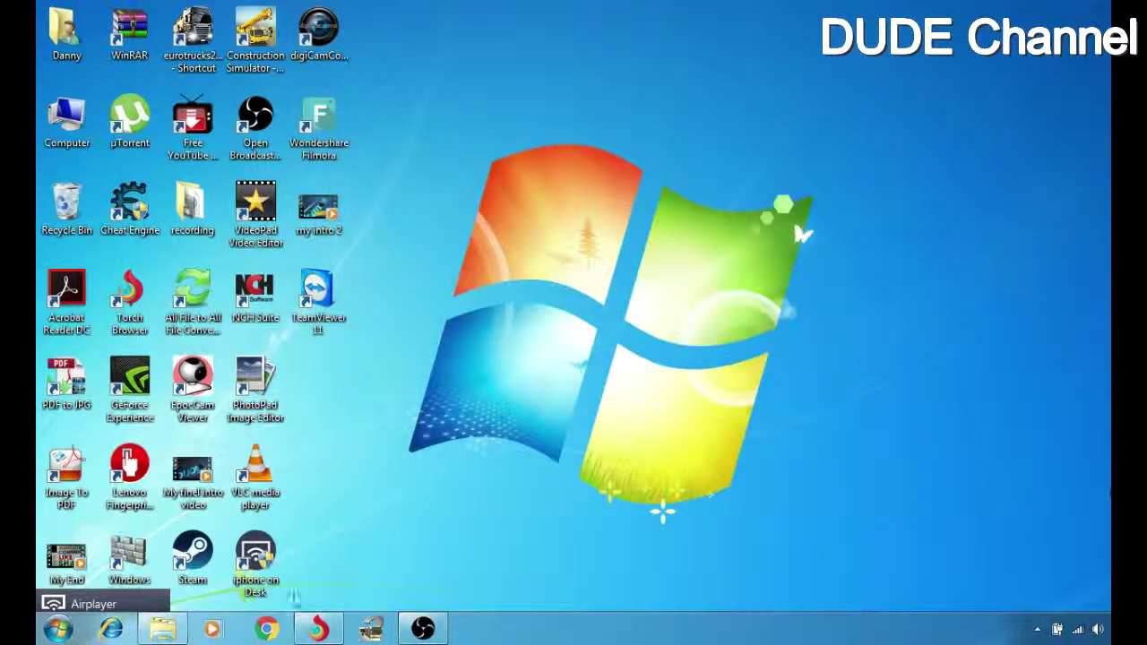
# - Launch LogMeIn Control Panel from the Windows 7 Start menu
pyautogui.click(58, 629)
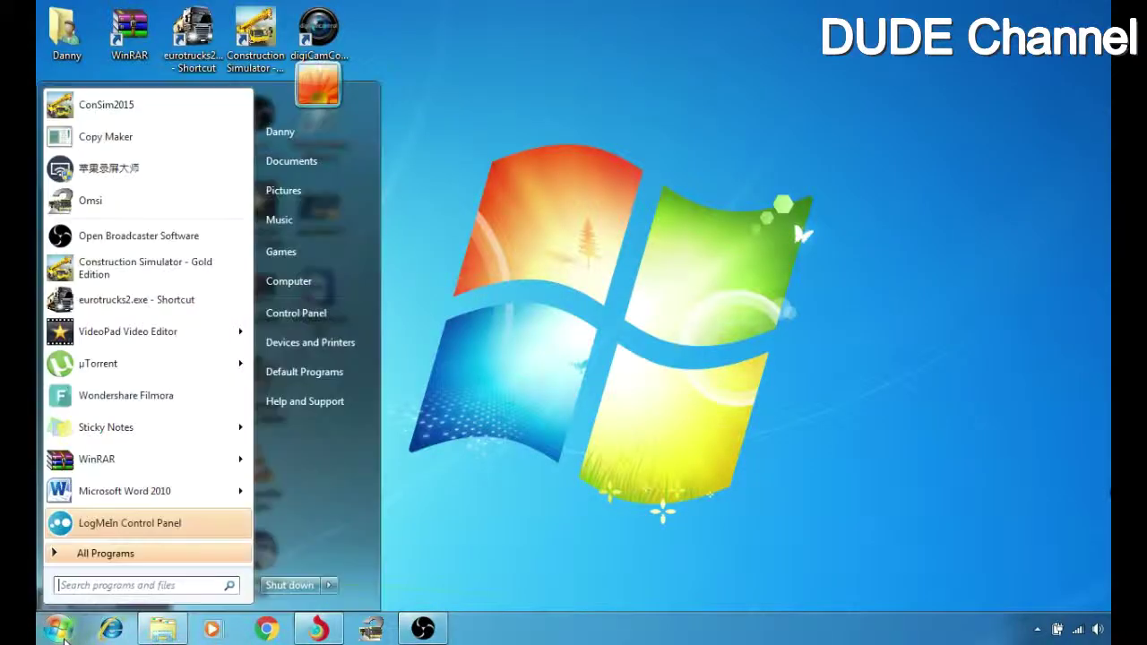
pyautogui.click(113, 527)
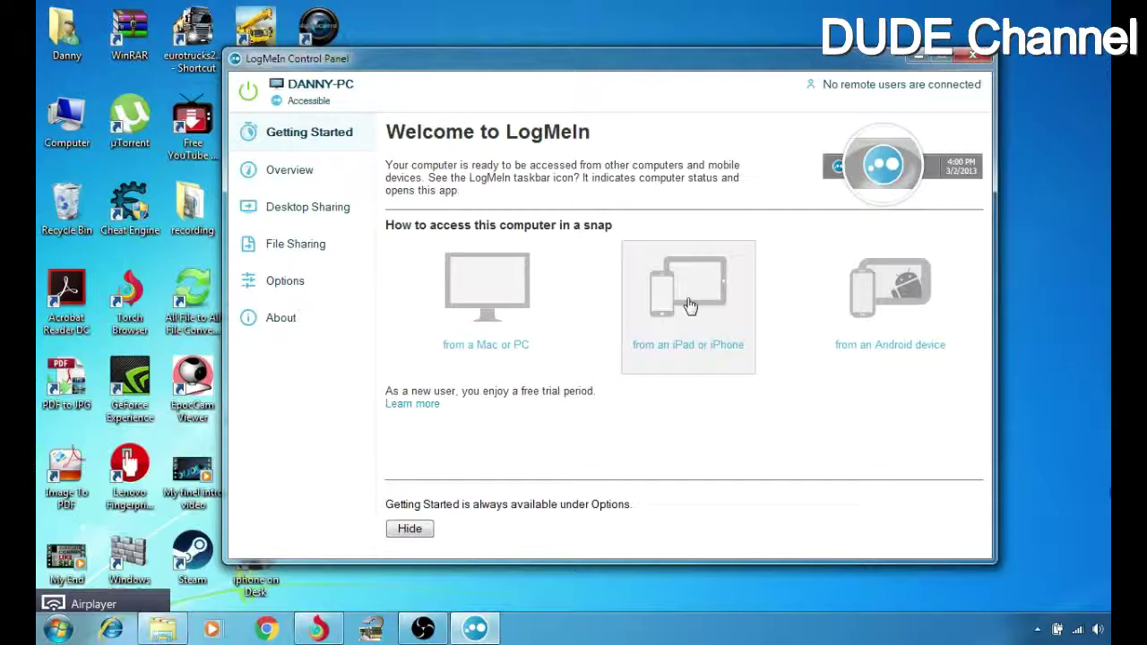
# - Show the 'from an iPad or iPhone' access guide on the Getting Started page
pyautogui.click(689, 307)
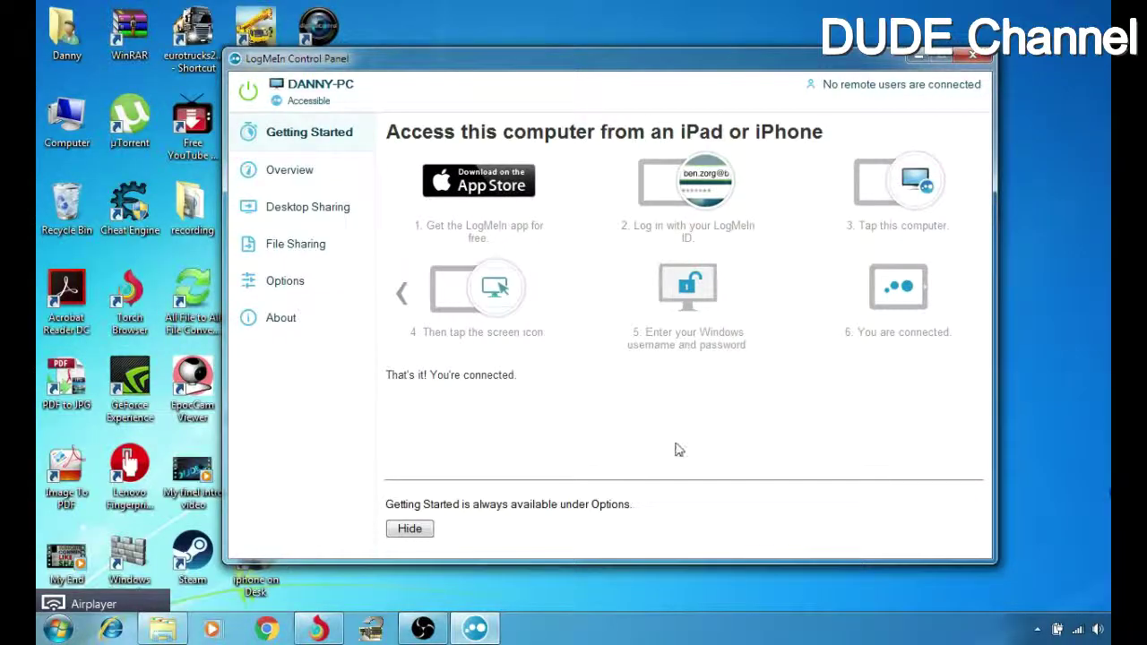
# - Bring the Airplayer iPad mirror forward and reach LogMeIn's My Computers list with DANNY-PC
pyautogui.click(141, 605)
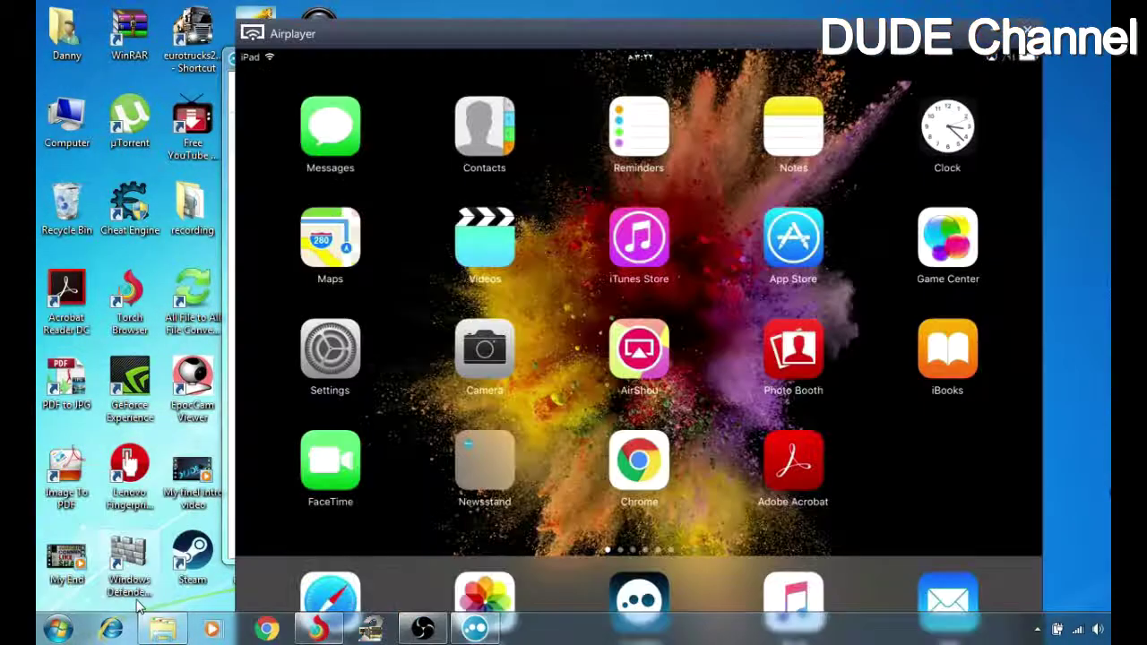
pyautogui.moveTo(713, 57)
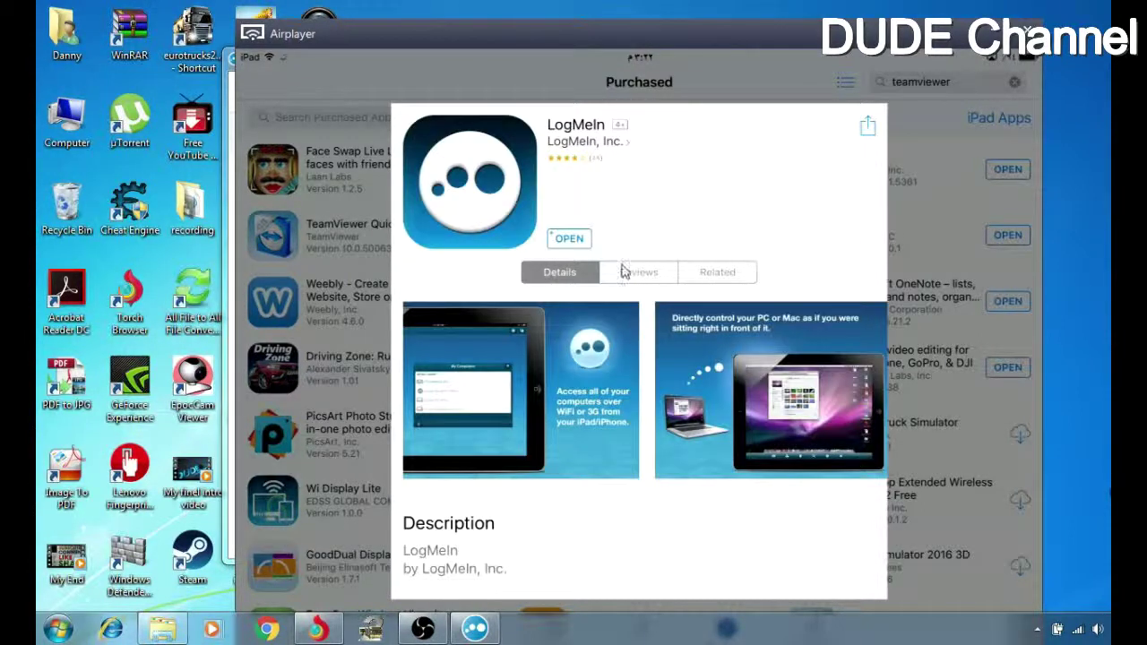
pyautogui.scroll(-10, 653, 380)
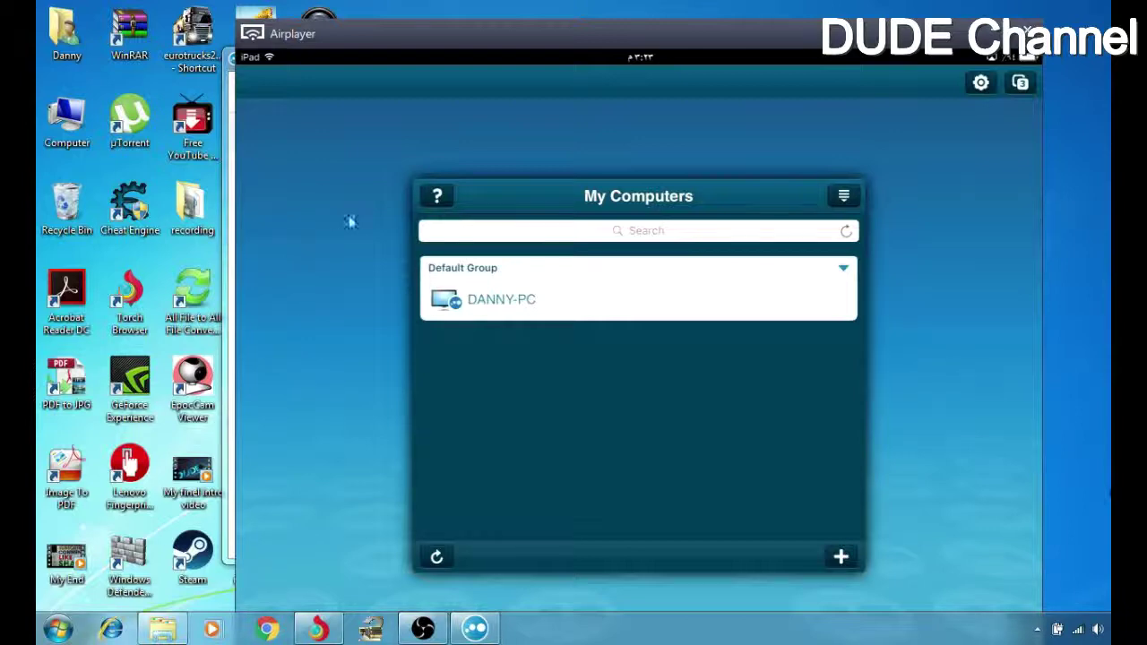
pyautogui.click(439, 197)
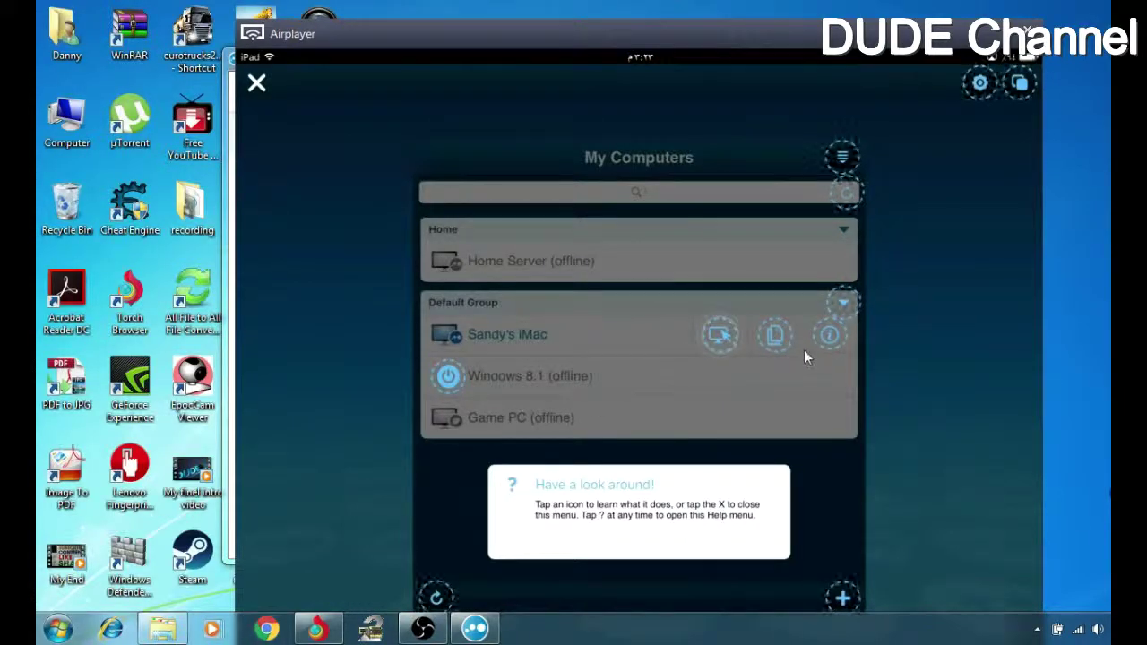
pyautogui.click(846, 163)
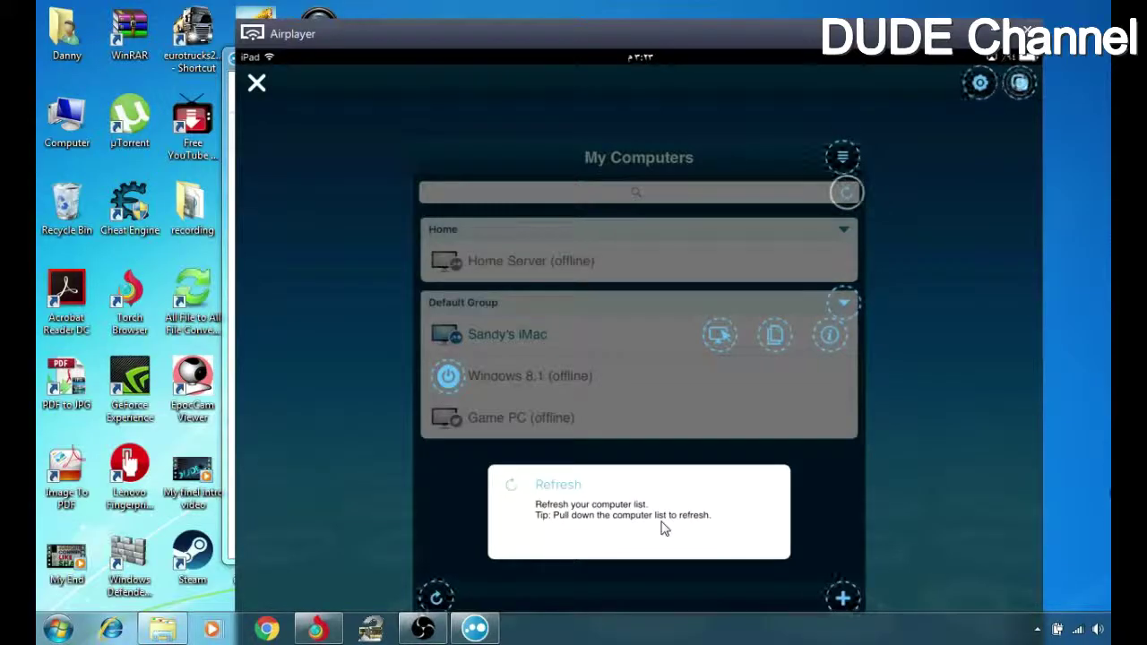
pyautogui.click(448, 377)
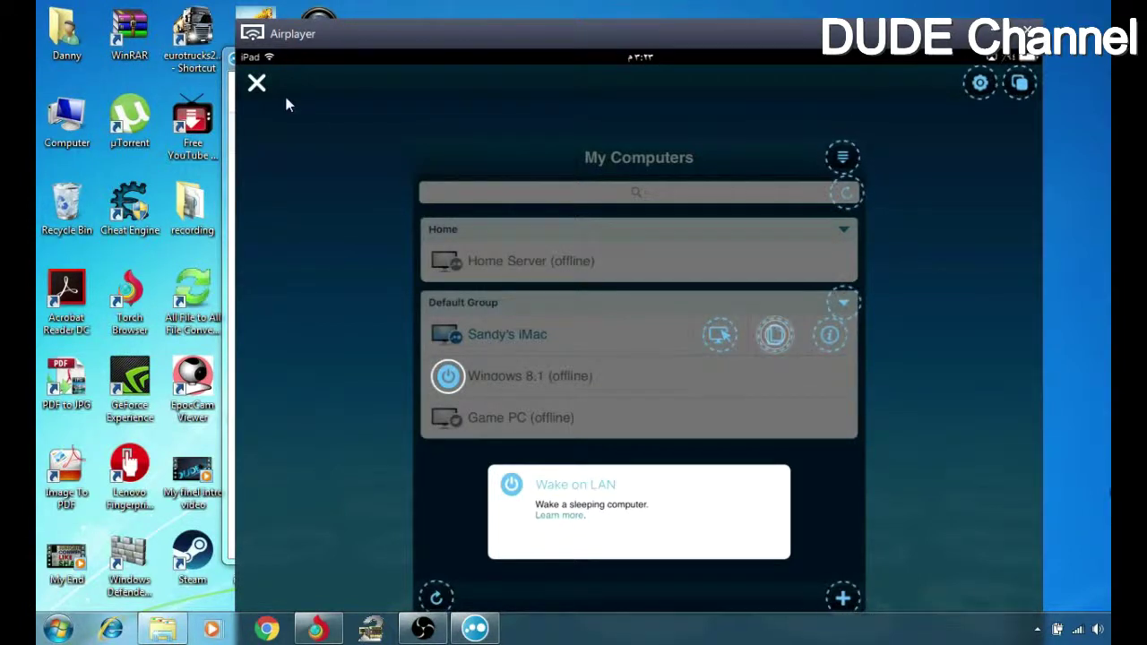
pyautogui.click(315, 215)
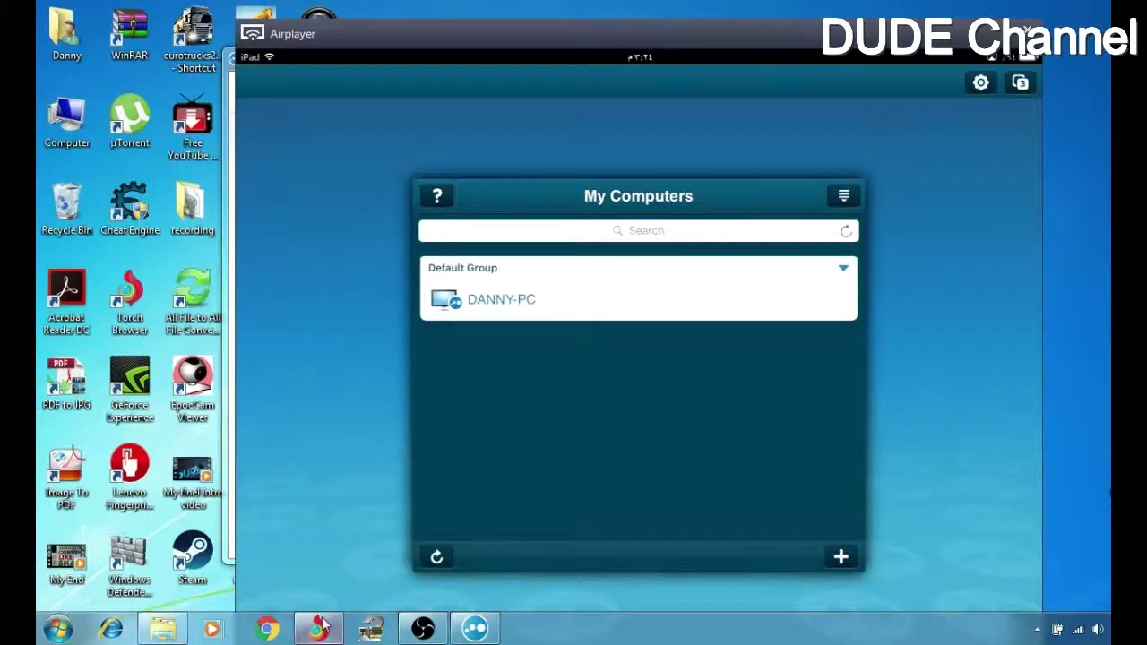
# - Select DANNY-PC in the iPad's My Computers list and launch its remote control connection
pyautogui.click(475, 628)
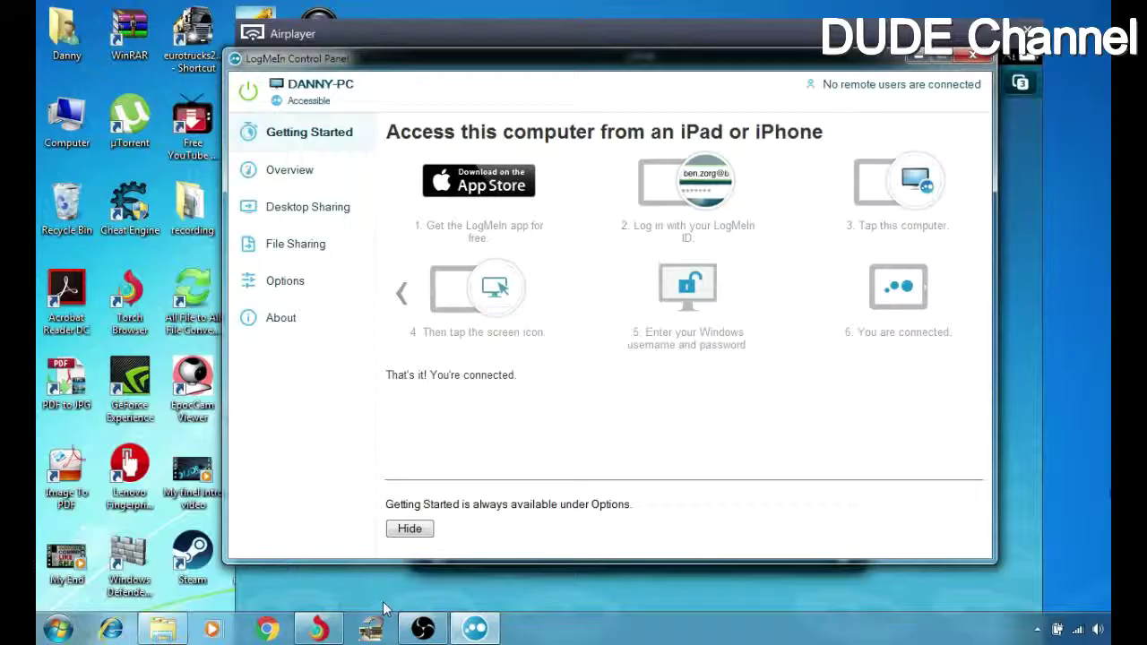
pyautogui.click(474, 628)
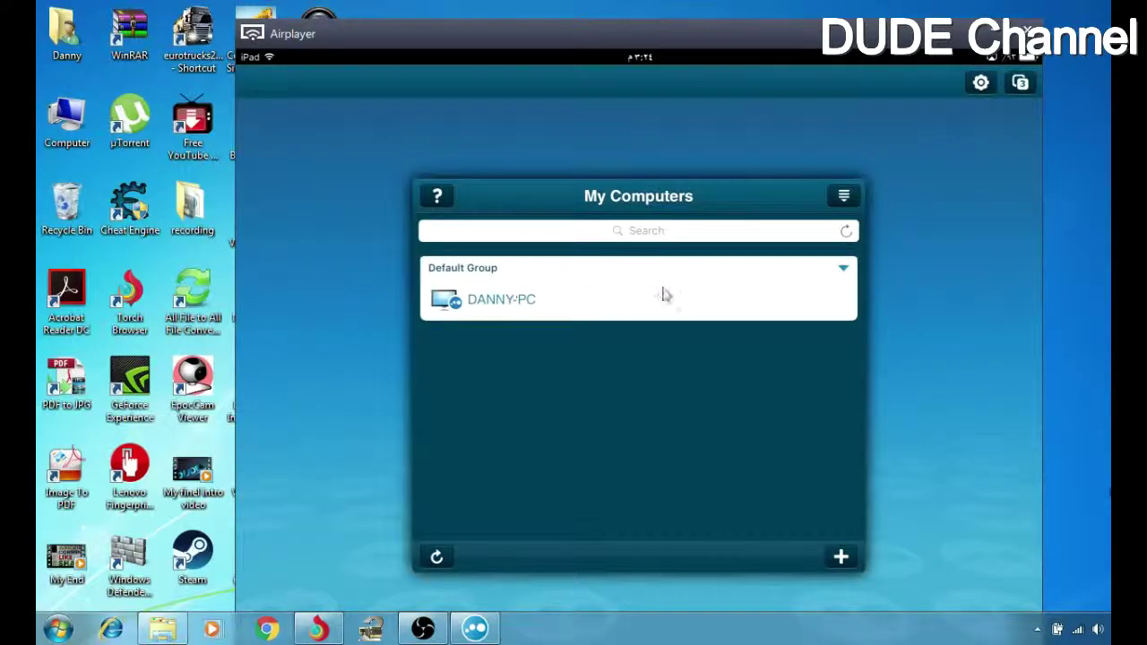
pyautogui.click(565, 296)
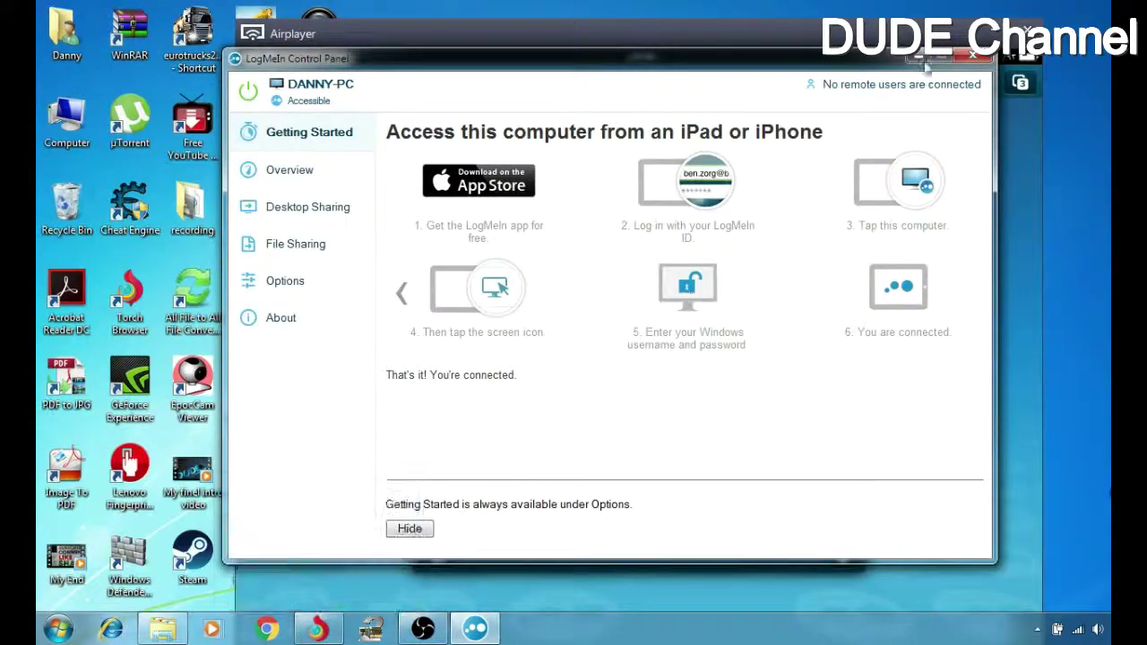
pyautogui.click(1022, 166)
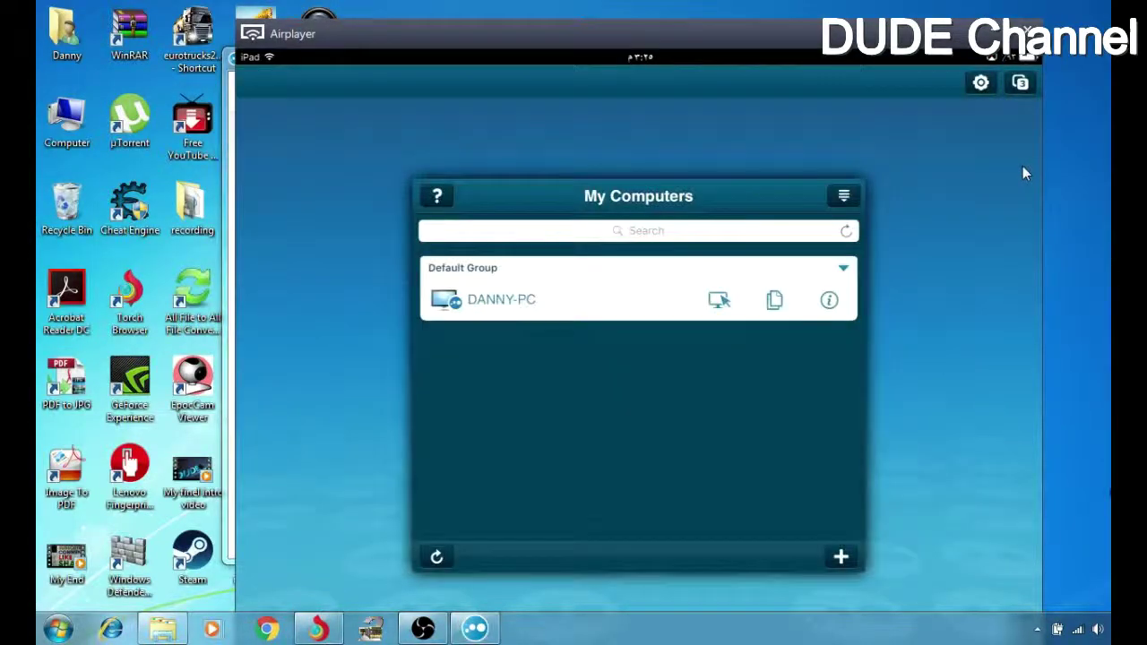
pyautogui.click(720, 301)
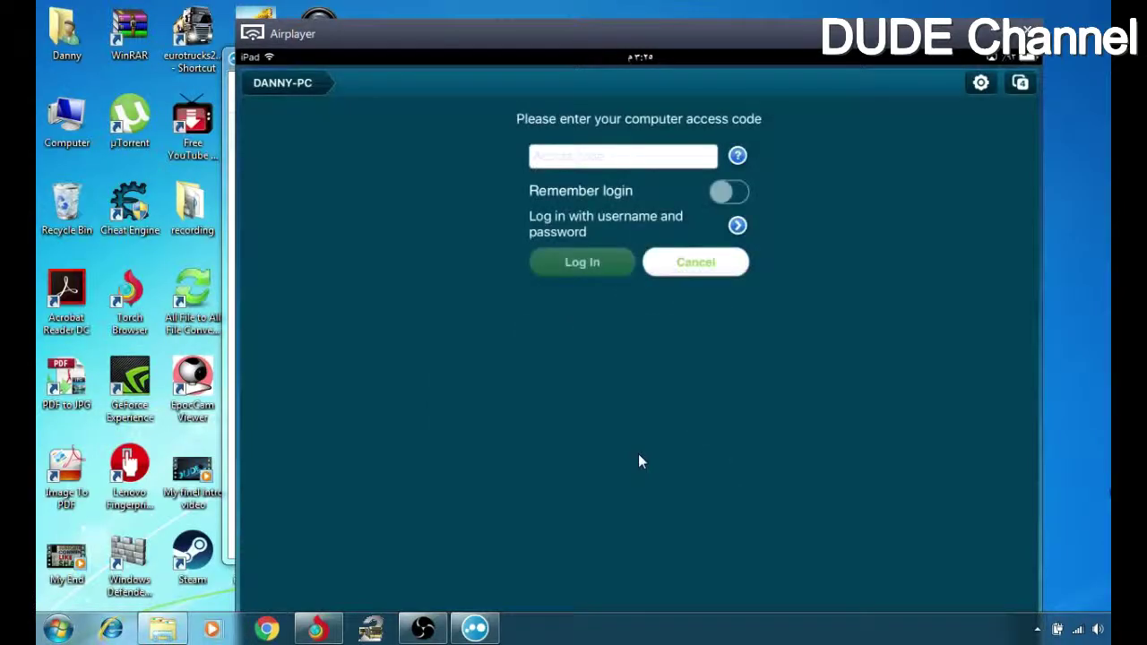
# - Enter DANNY-PC's computer access code in the login field and submit it
pyautogui.click(574, 157)
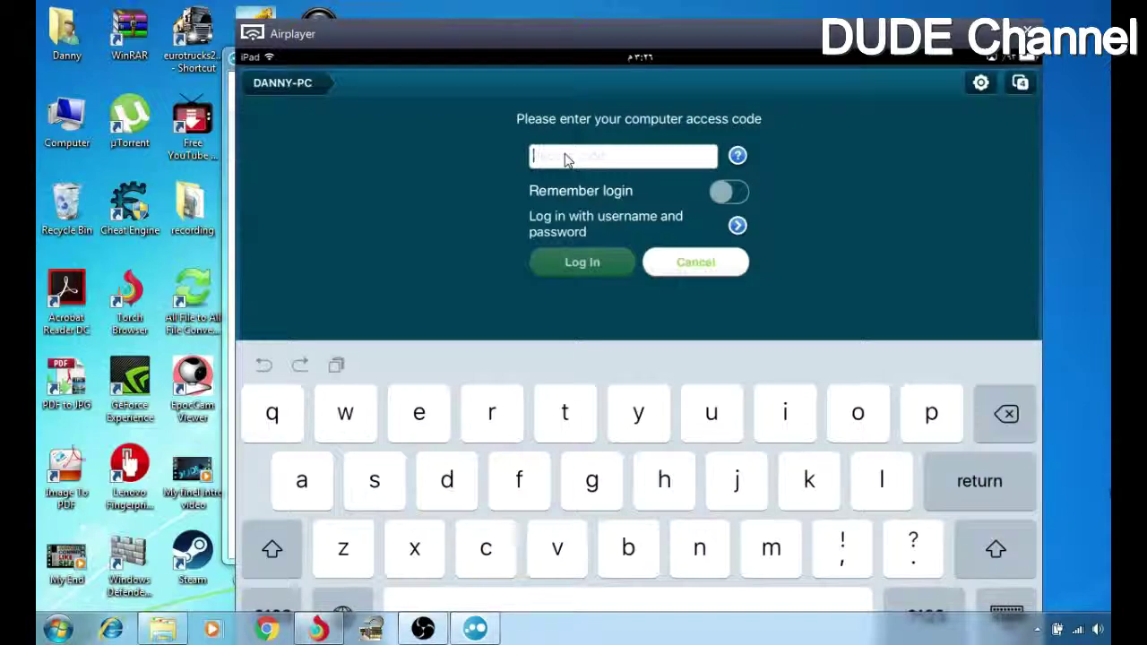
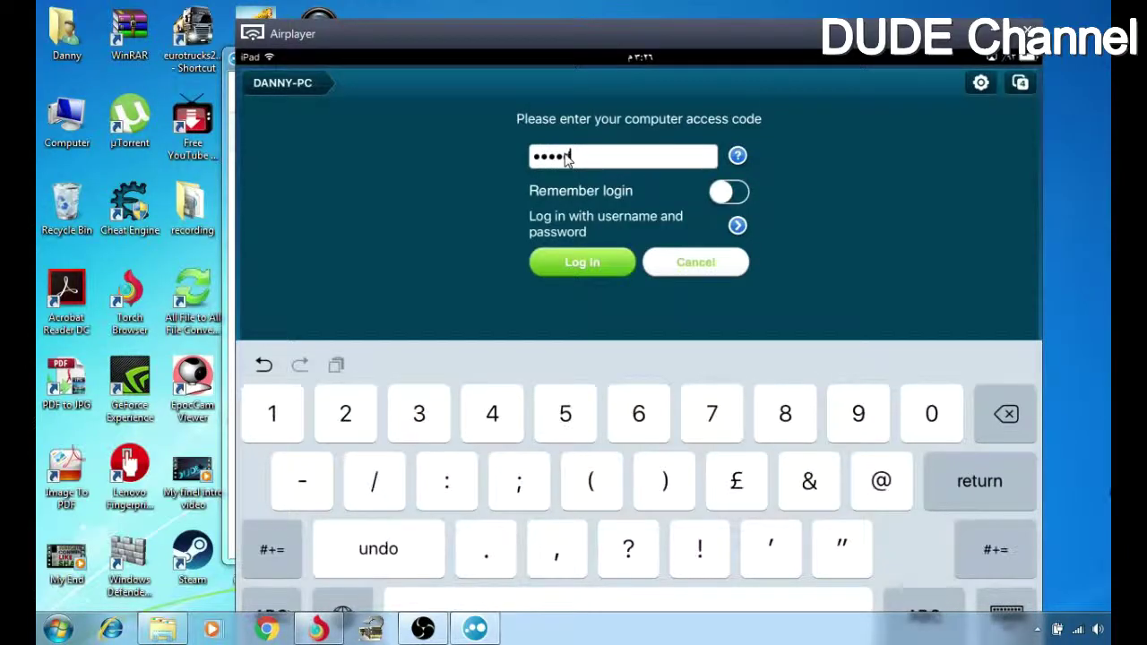
pyautogui.press('Return')
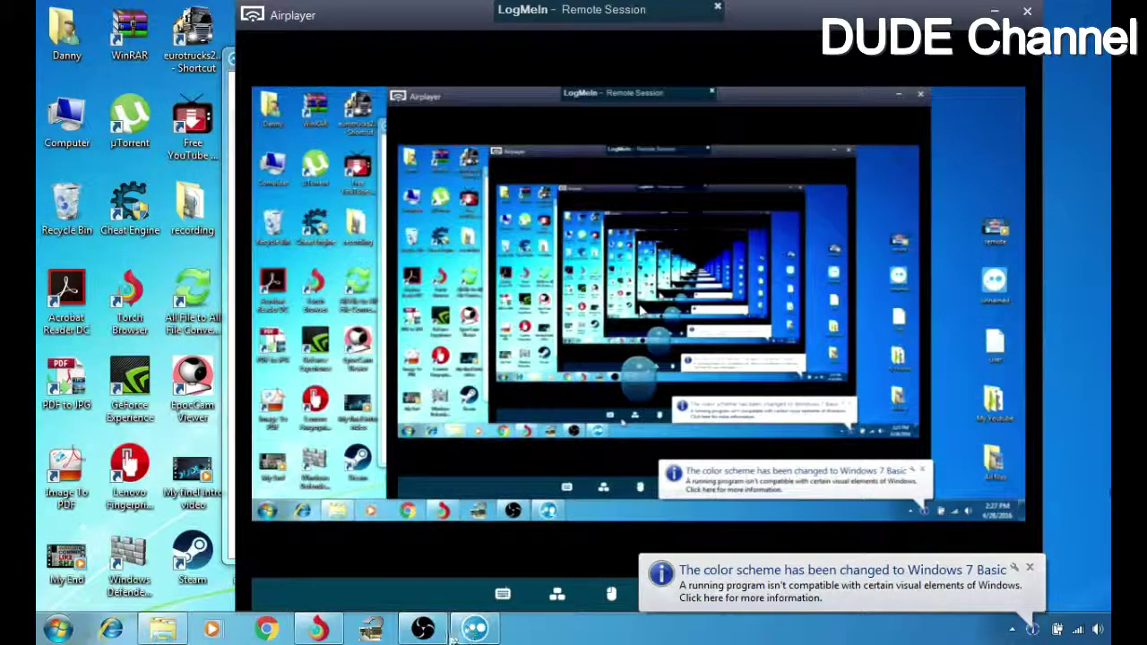
# - Minimize the Airplayer mirror window and the LogMeIn Control Panel to reveal the desktop
pyautogui.moveTo(425, 631)
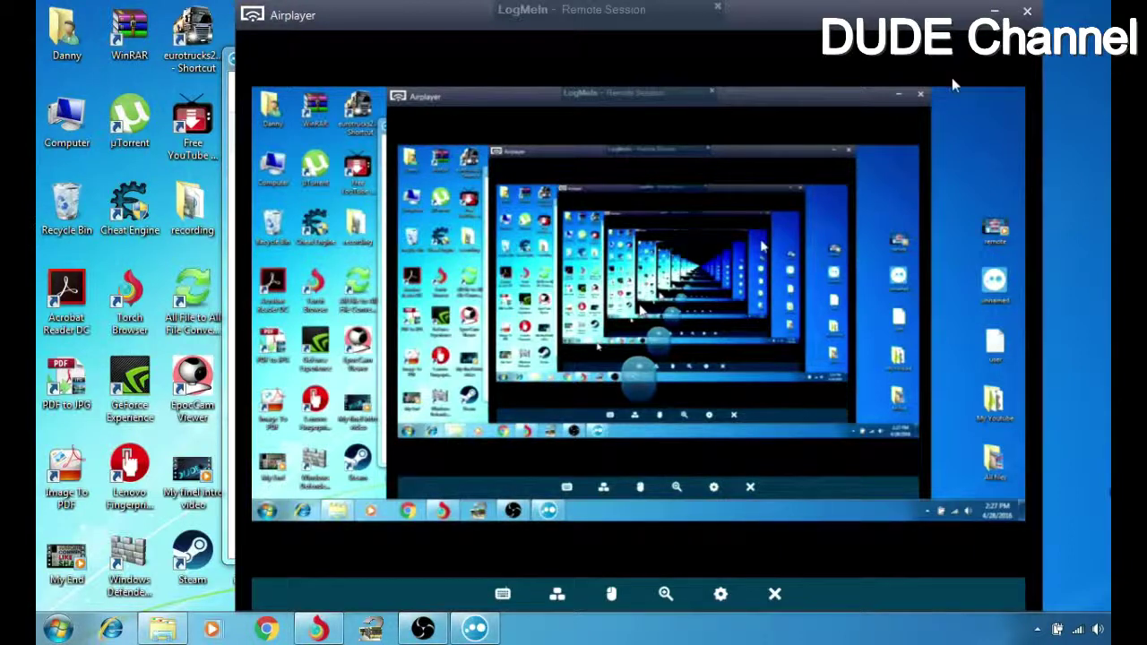
pyautogui.moveTo(955, 79)
pyautogui.click(994, 14)
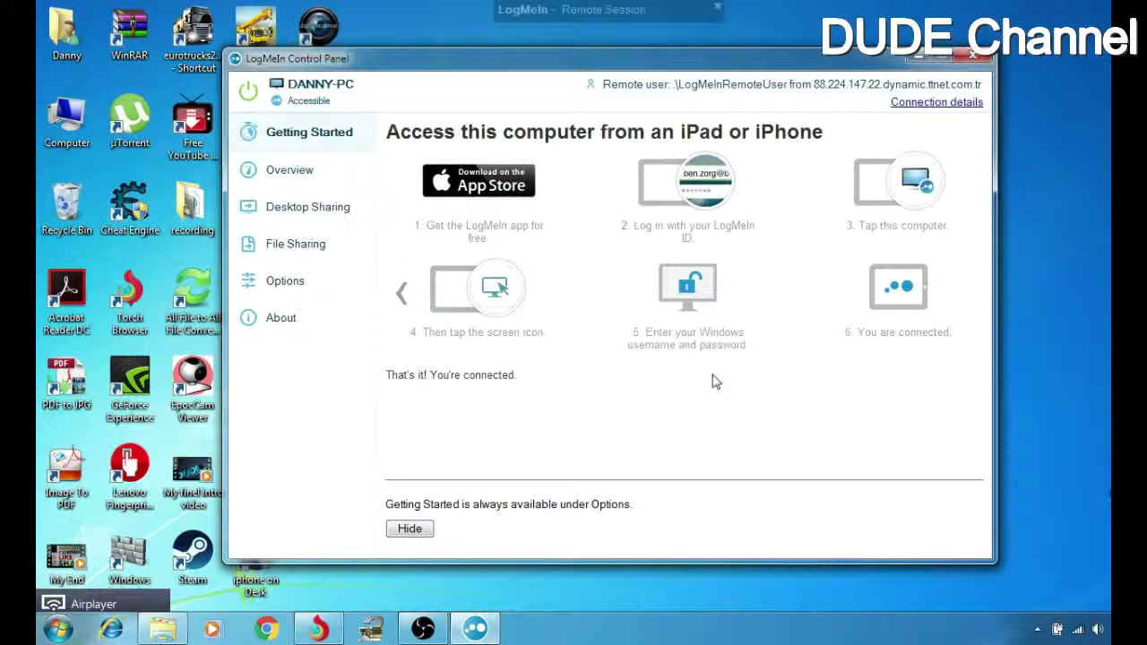
pyautogui.click(924, 59)
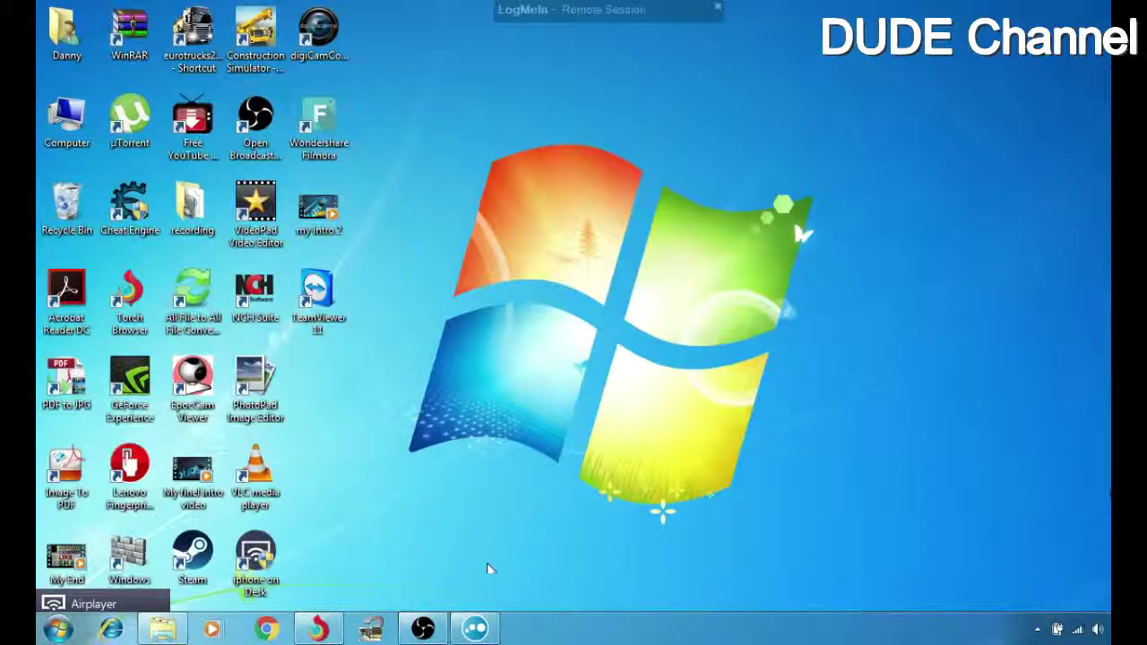
pyautogui.moveTo(475, 629)
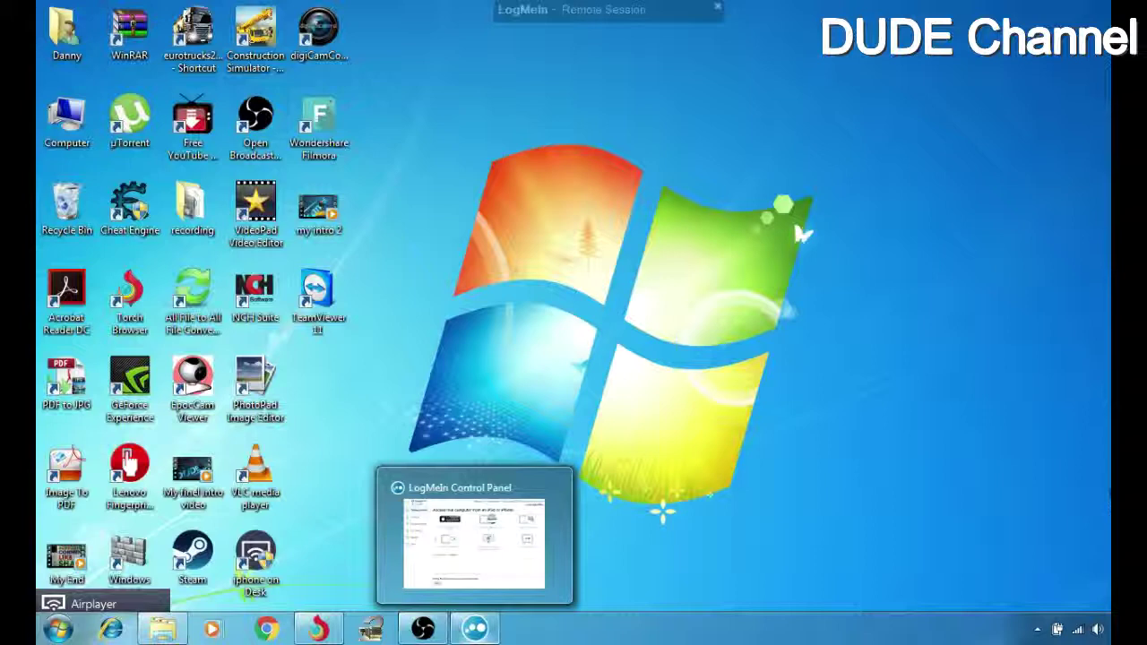
pyautogui.click(475, 629)
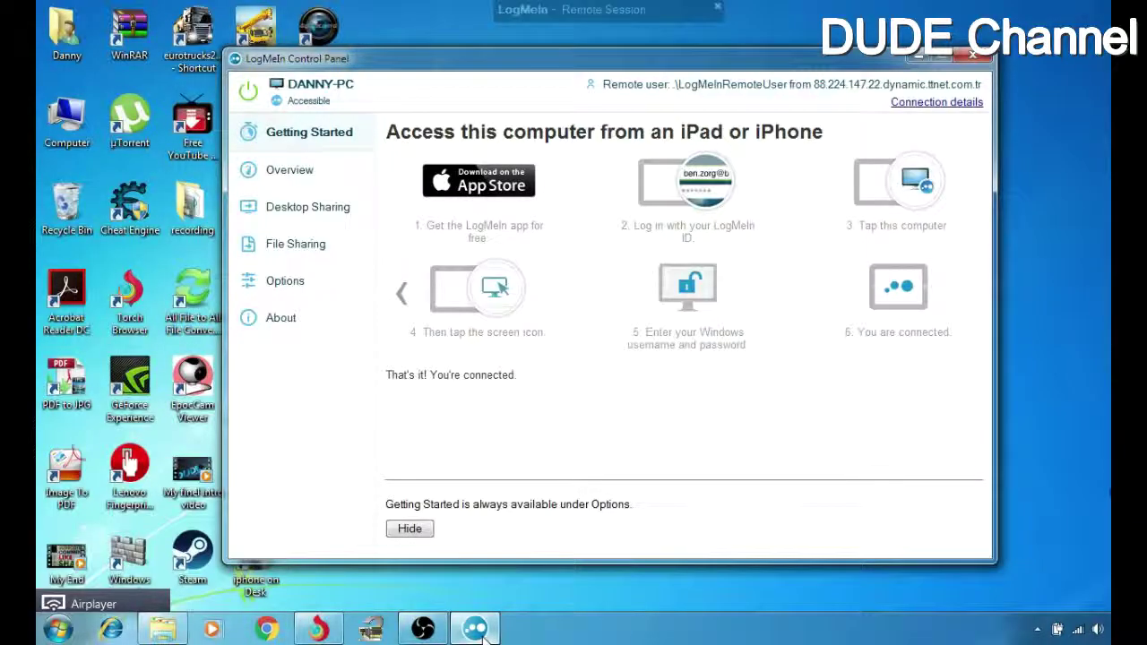
pyautogui.click(917, 57)
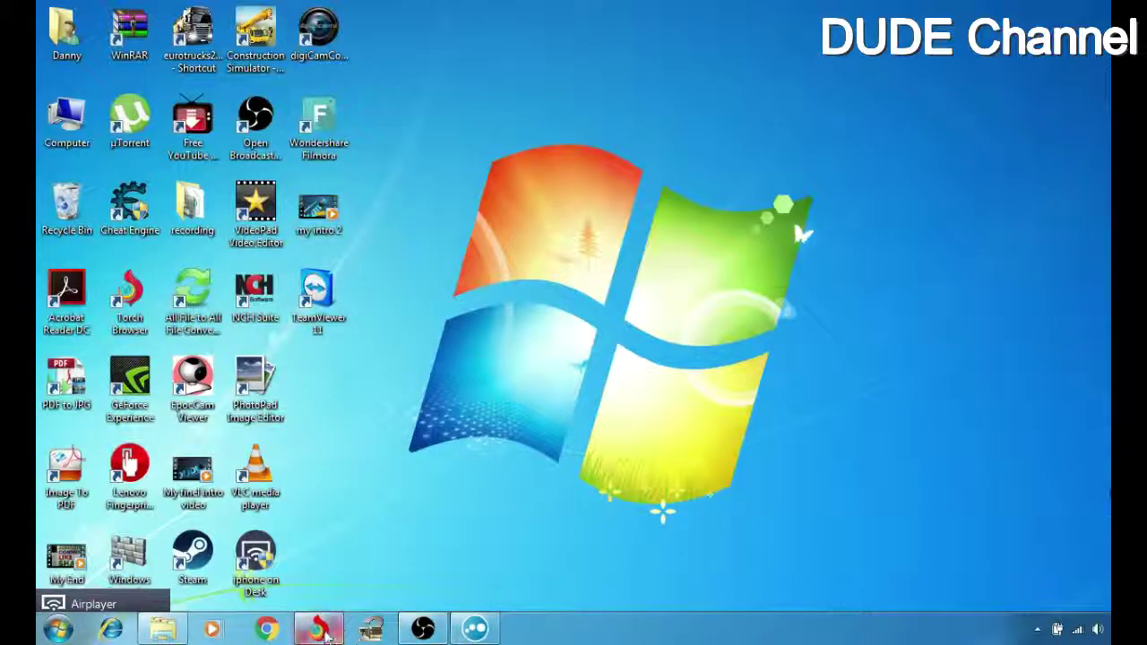
# - Cycle past Airplayer and the Control Panel to show the browser's LogMeIn Computers page
pyautogui.click(143, 607)
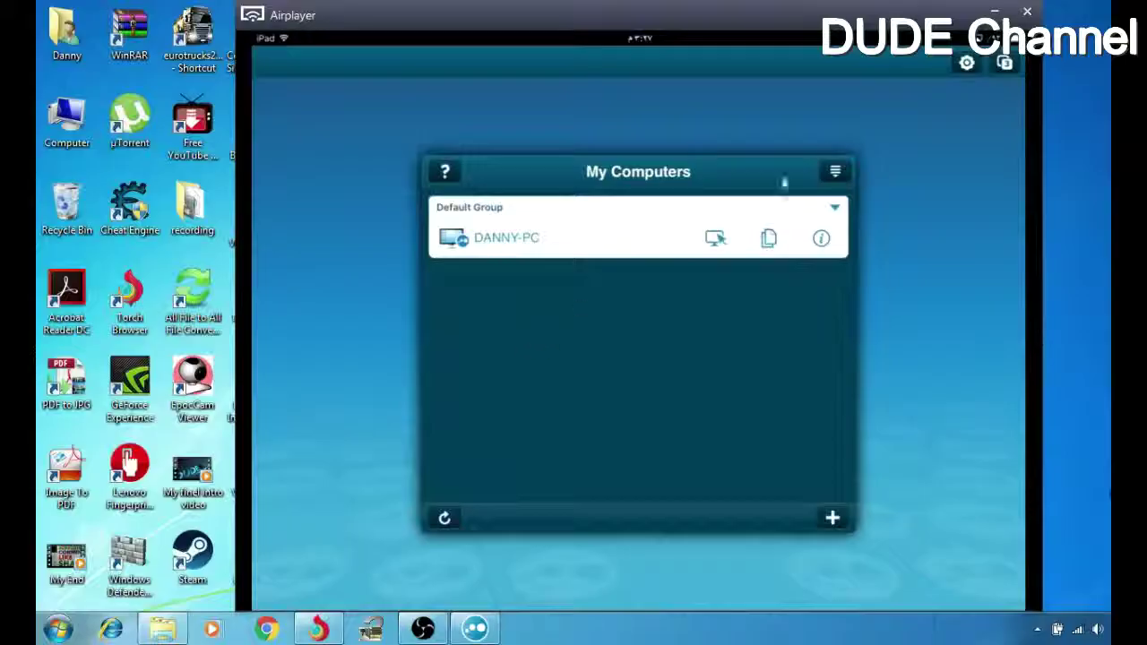
pyautogui.moveTo(905, 40)
pyautogui.click(995, 12)
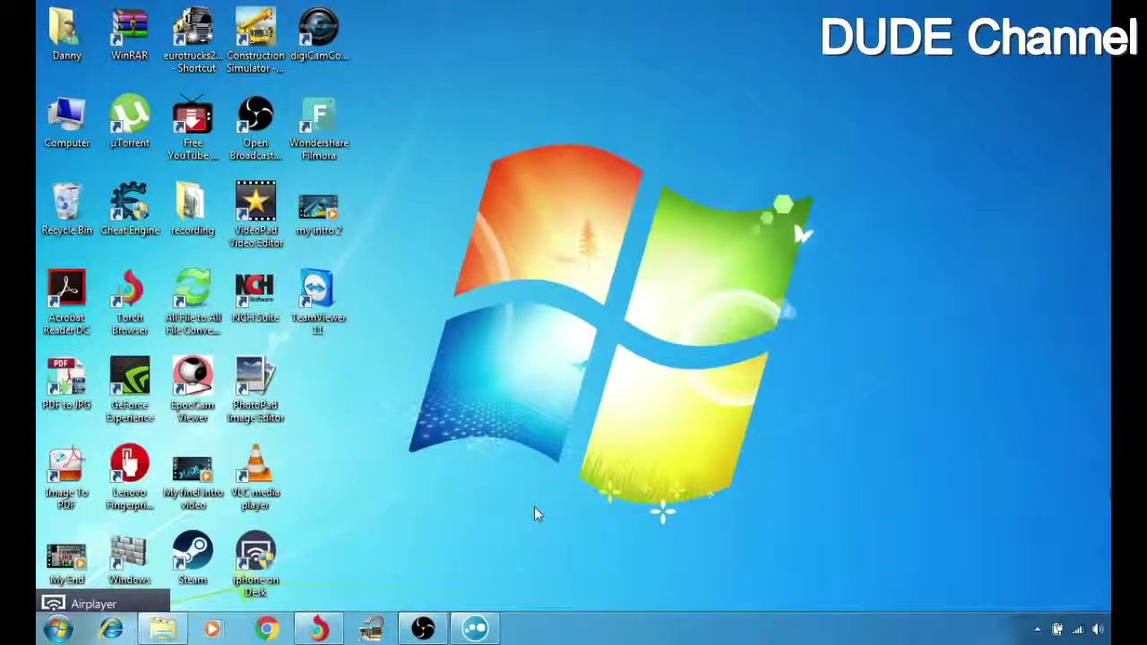
pyautogui.click(473, 627)
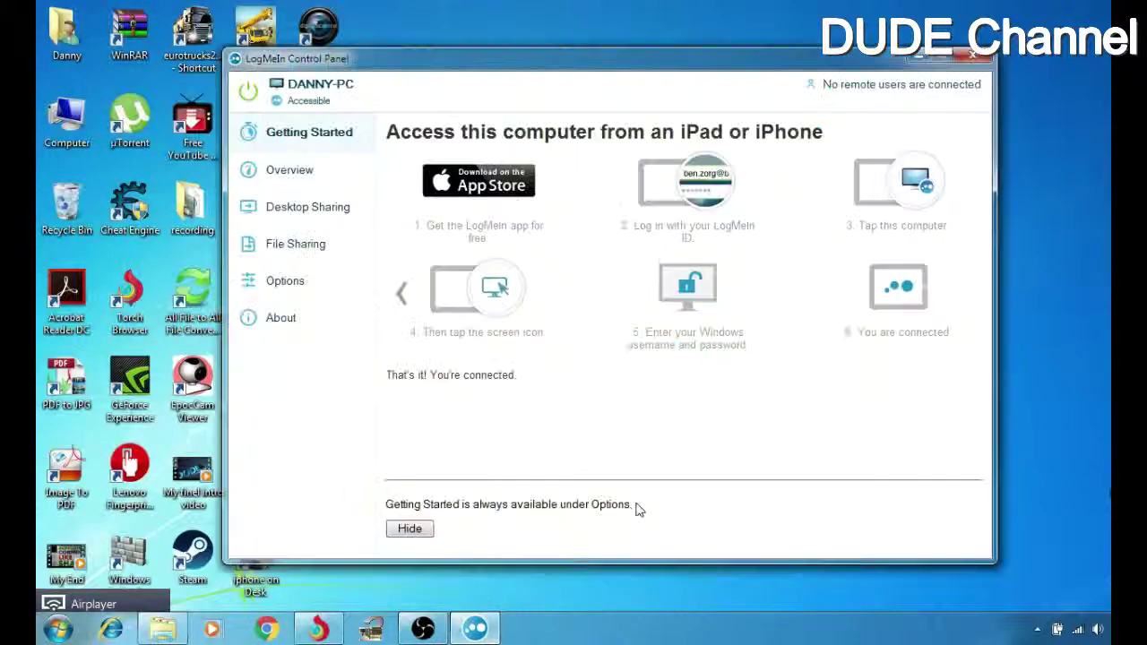
pyautogui.click(318, 627)
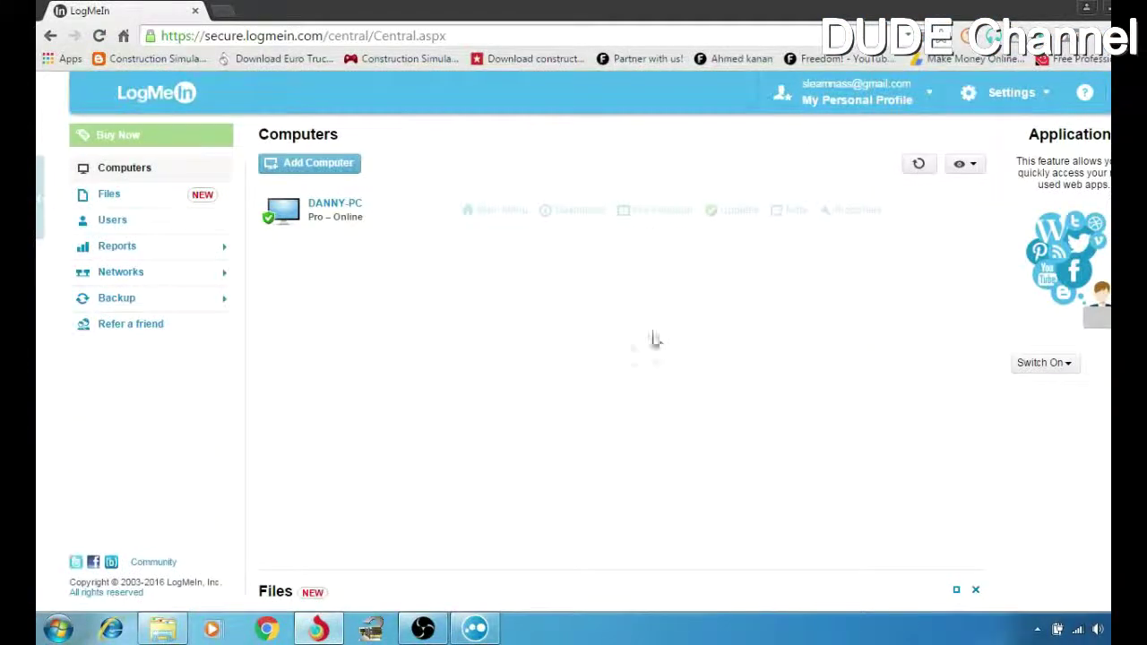